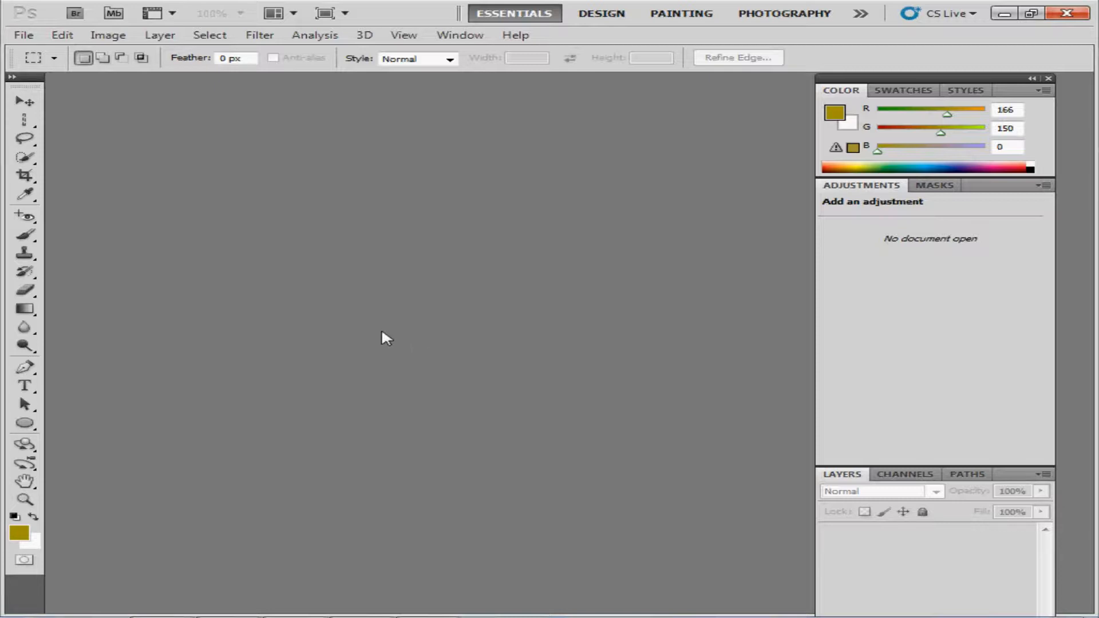
Step: Open SelectiveEdits.dng from the Chapter 11 folder in Camera Raw and enlarge the preview to 25%
click(30, 35)
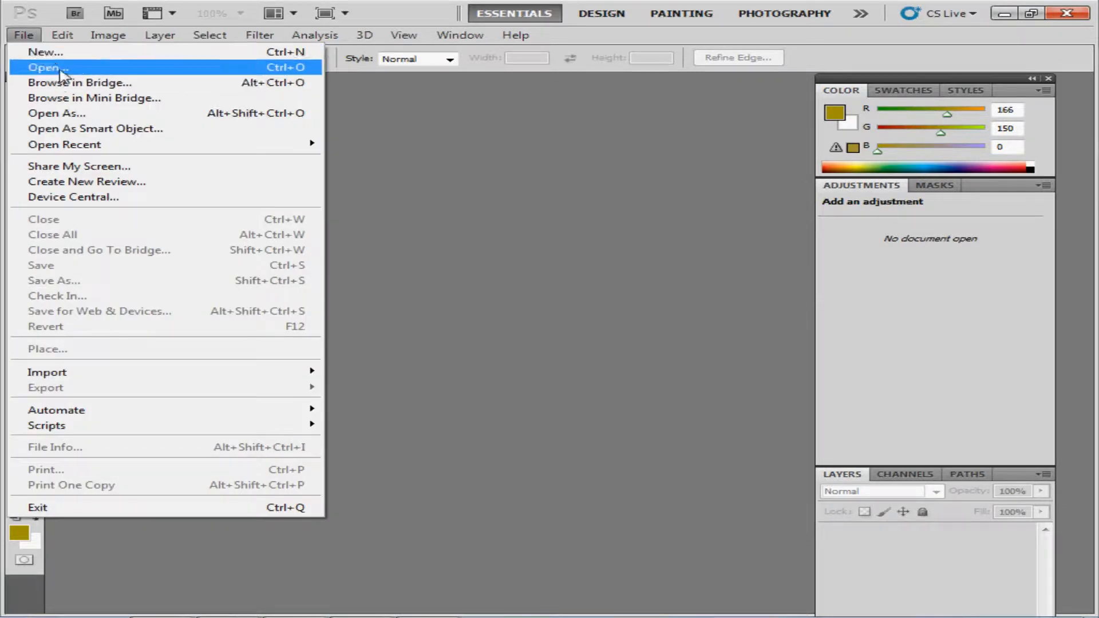
click(59, 68)
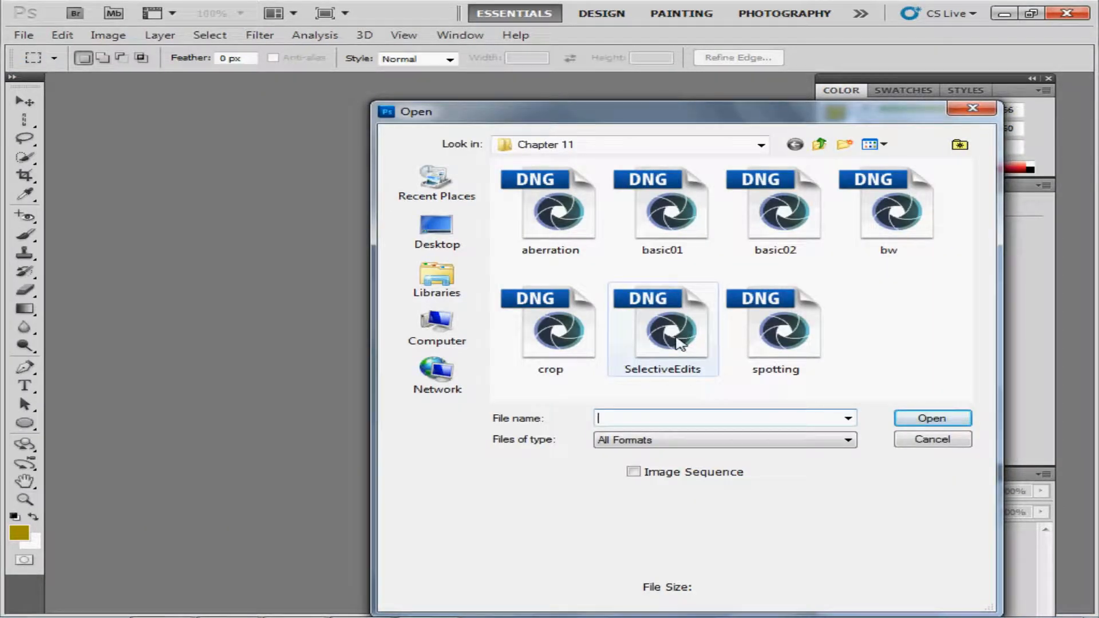
double_click(659, 342)
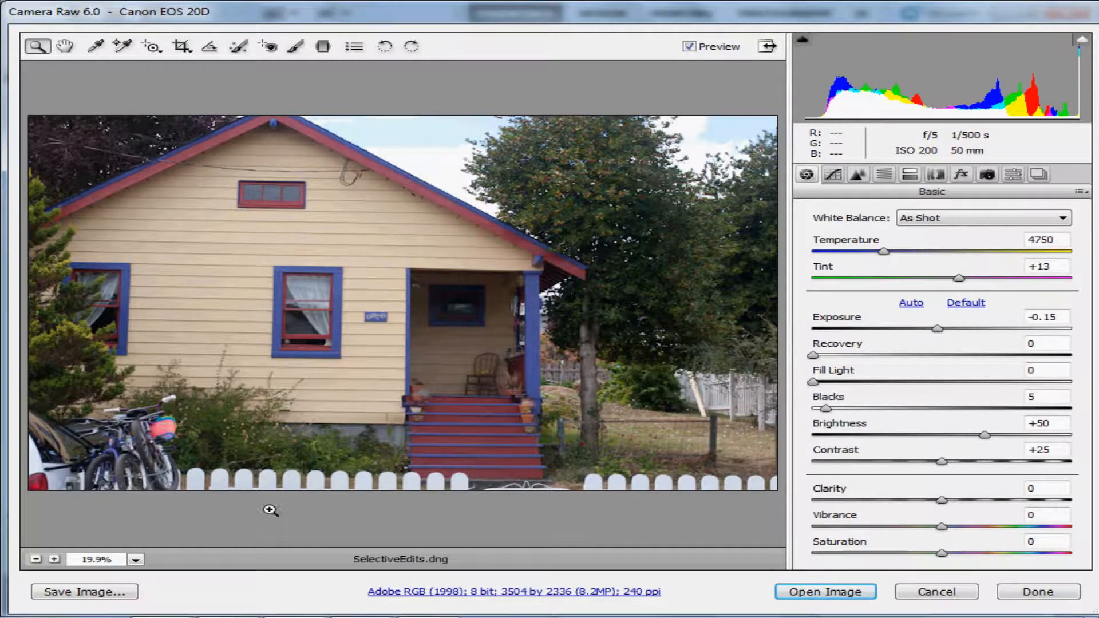
click(385, 504)
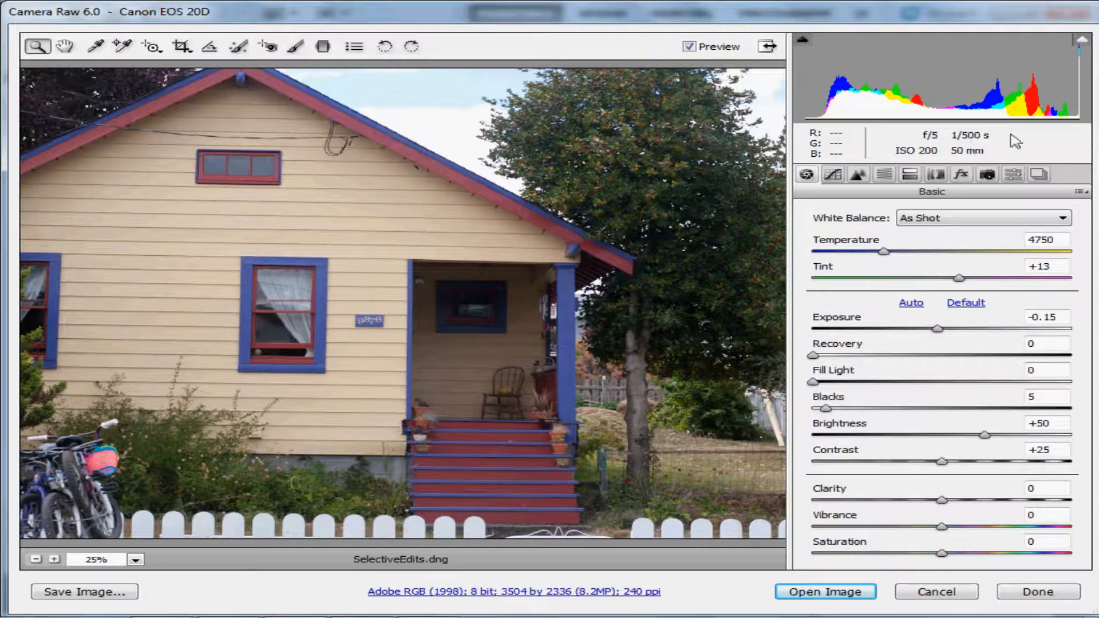
Step: Set Recovery to 32 to recover the blown-out sky, using the highlight clipping warning as a guide and switching it off when done
click(1084, 44)
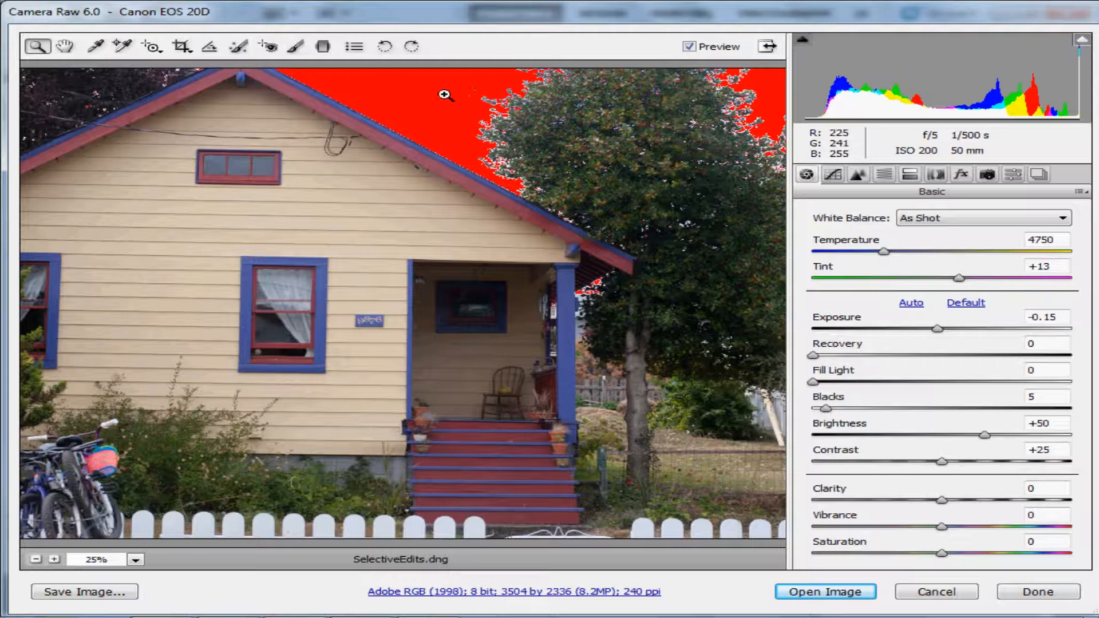
click(1083, 41)
click(1082, 41)
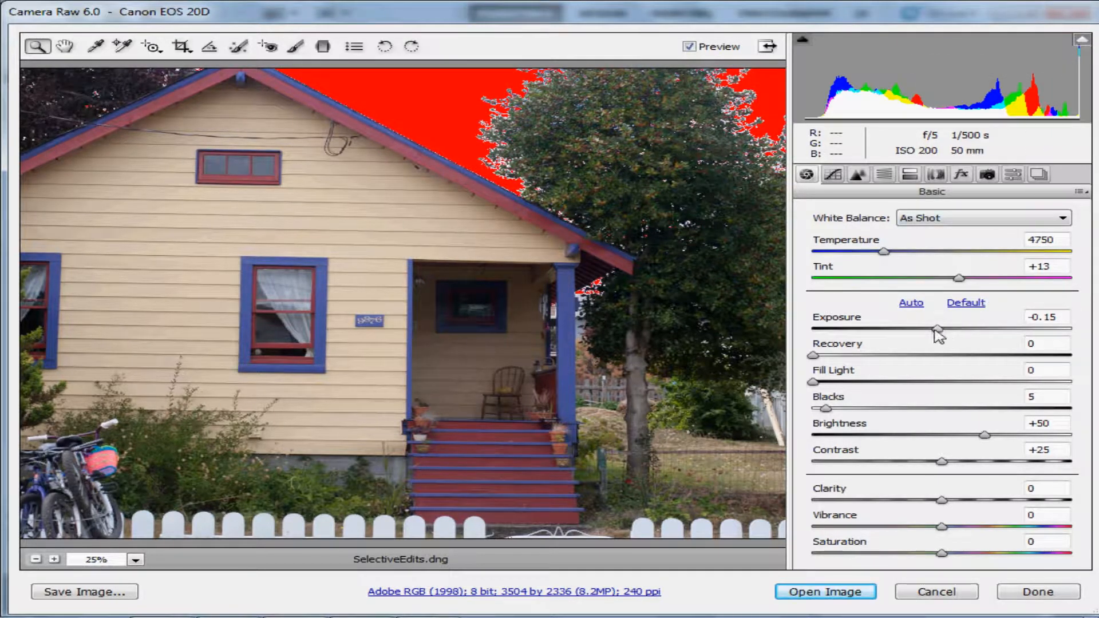
click(1046, 320)
click(814, 357)
drag(814, 357, 895, 360)
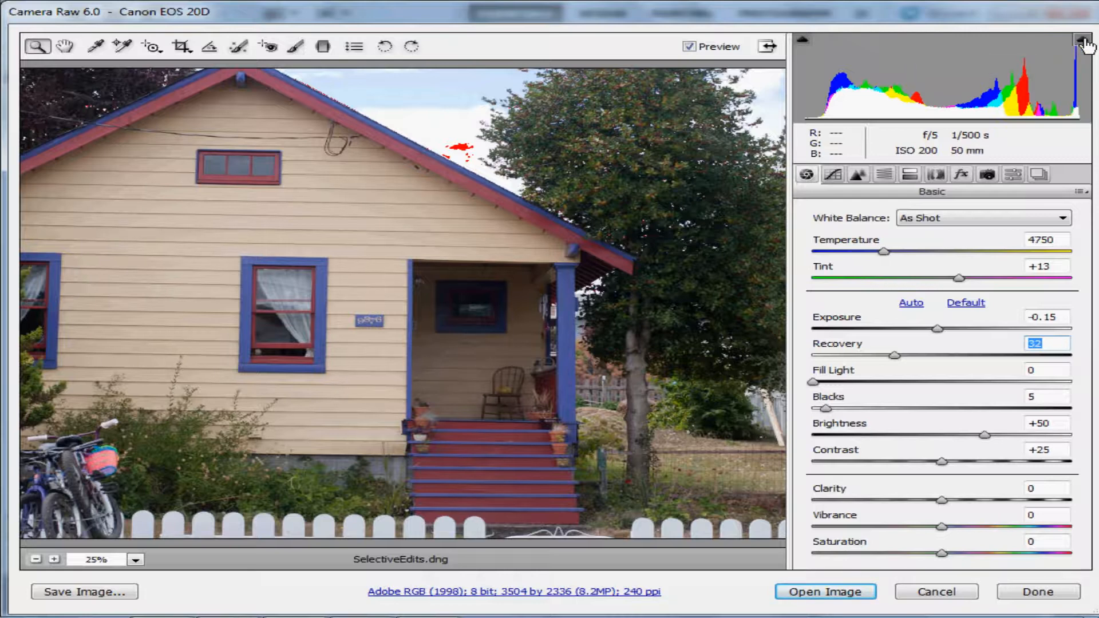
click(1082, 40)
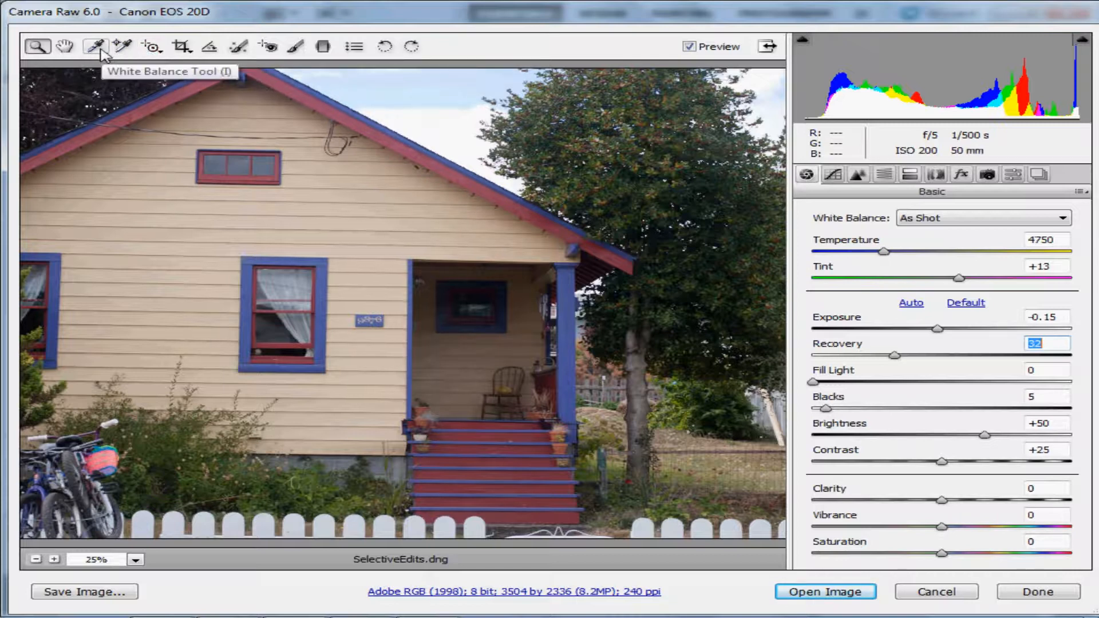
Step: Shift the hue of the house siding with the Targeted Adjustment tool, raising Oranges and Yellows to +100
click(152, 47)
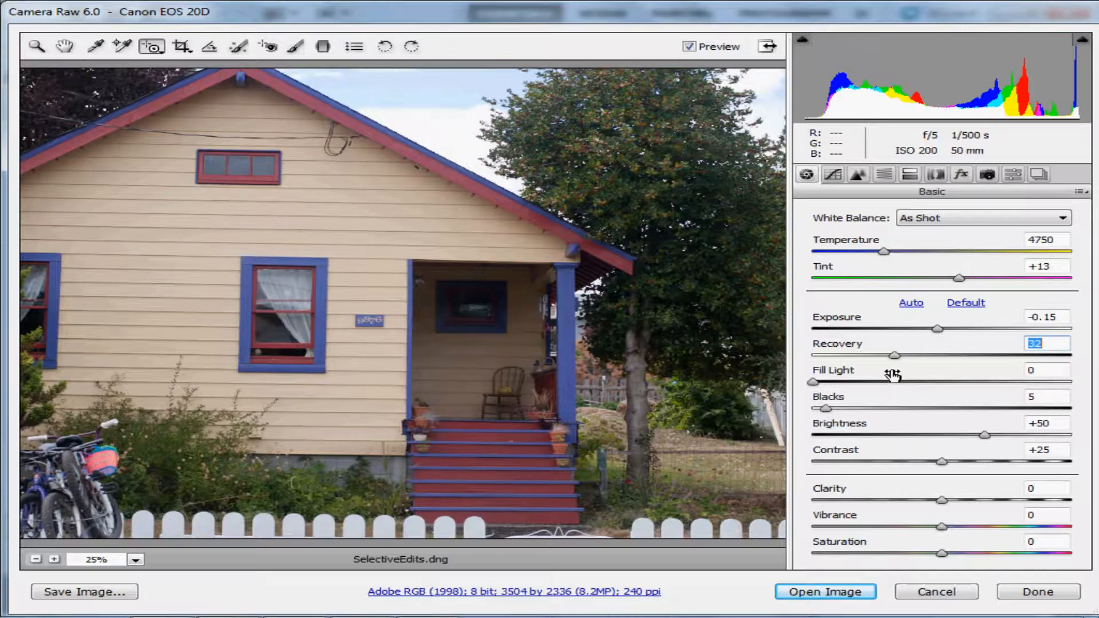
click(885, 176)
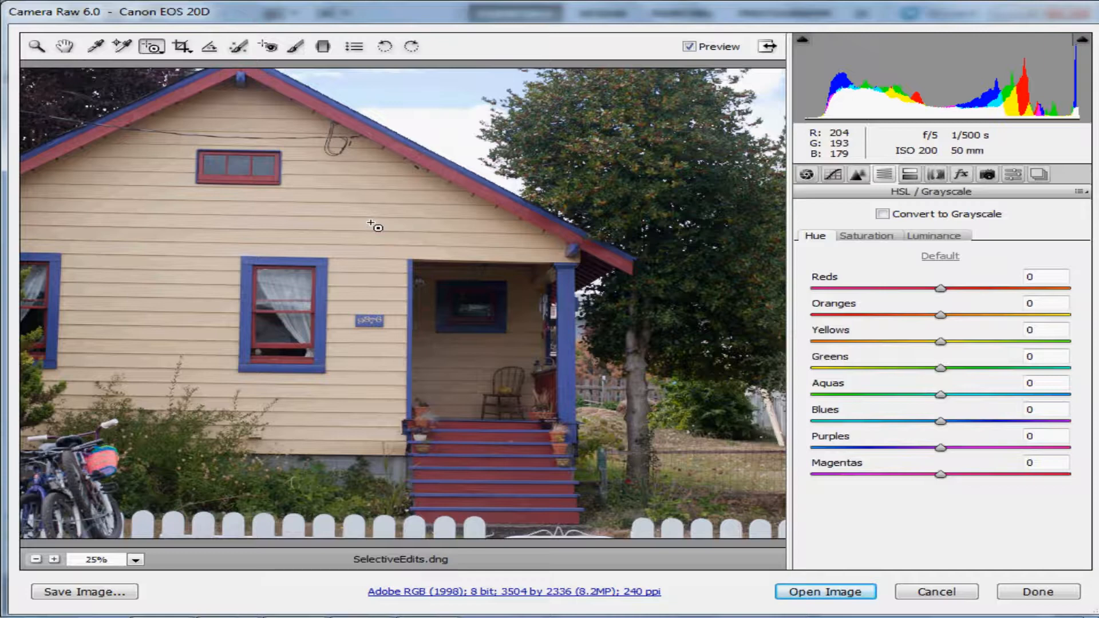
drag(371, 223, 502, 226)
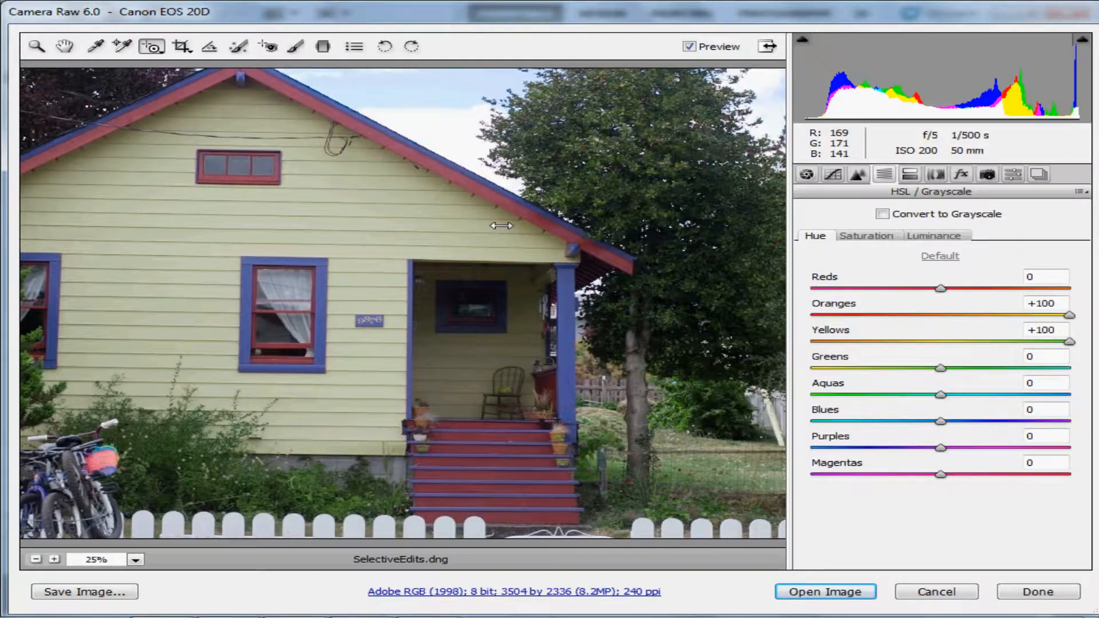
drag(501, 225, 502, 226)
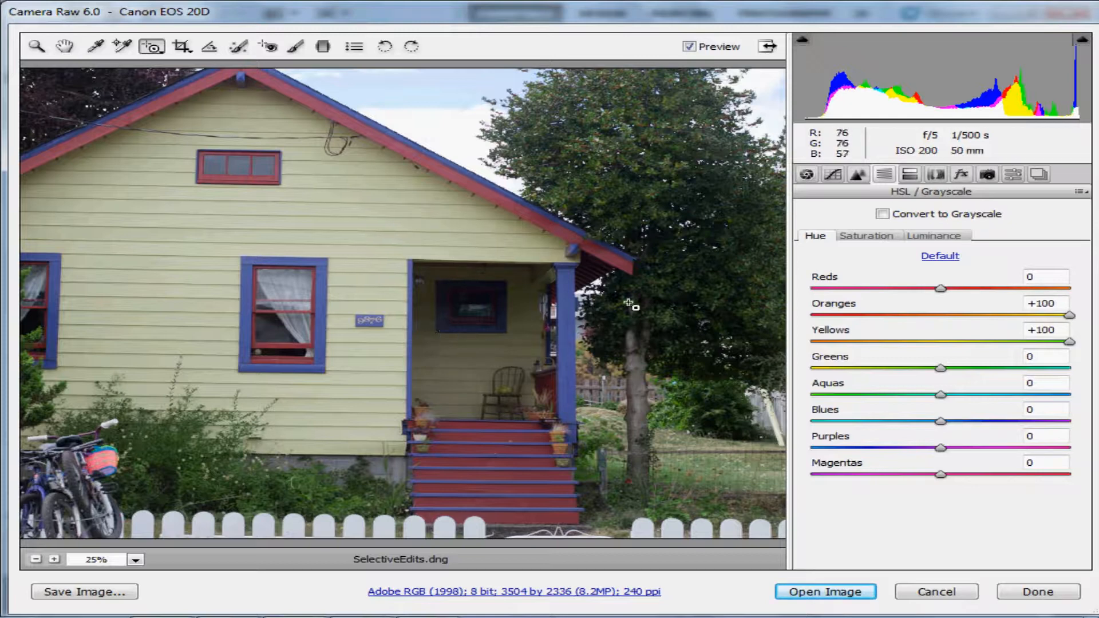
Step: Reduce saturation with the Targeted Adjustment tool: Oranges and Yellows -5 on the siding, Greens -74 and Aquas -48 on the tree
click(868, 236)
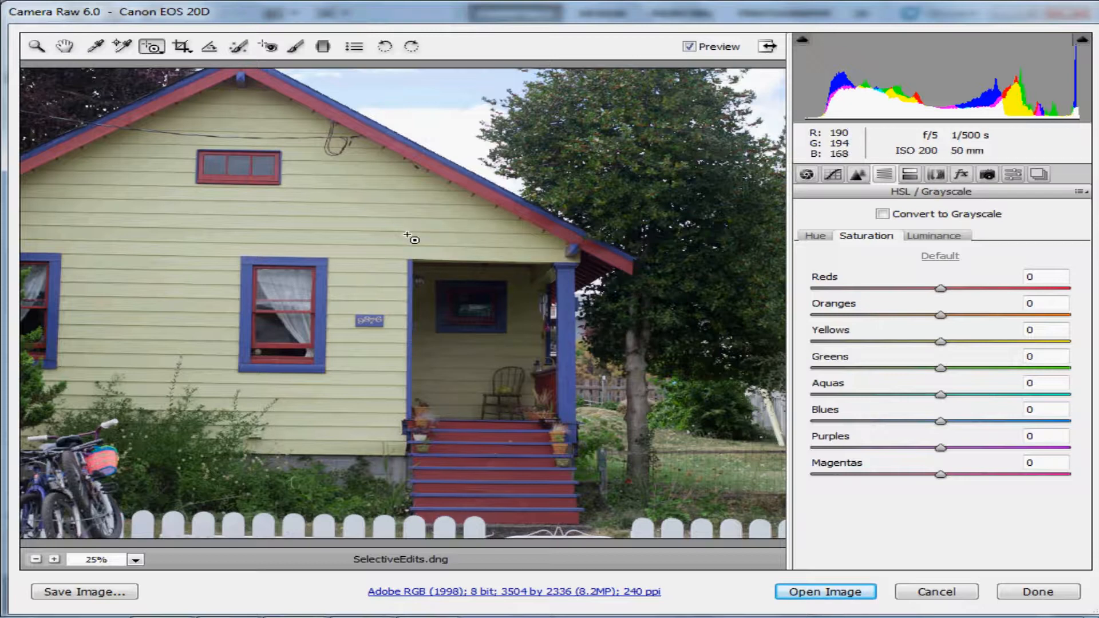
drag(392, 236, 402, 188)
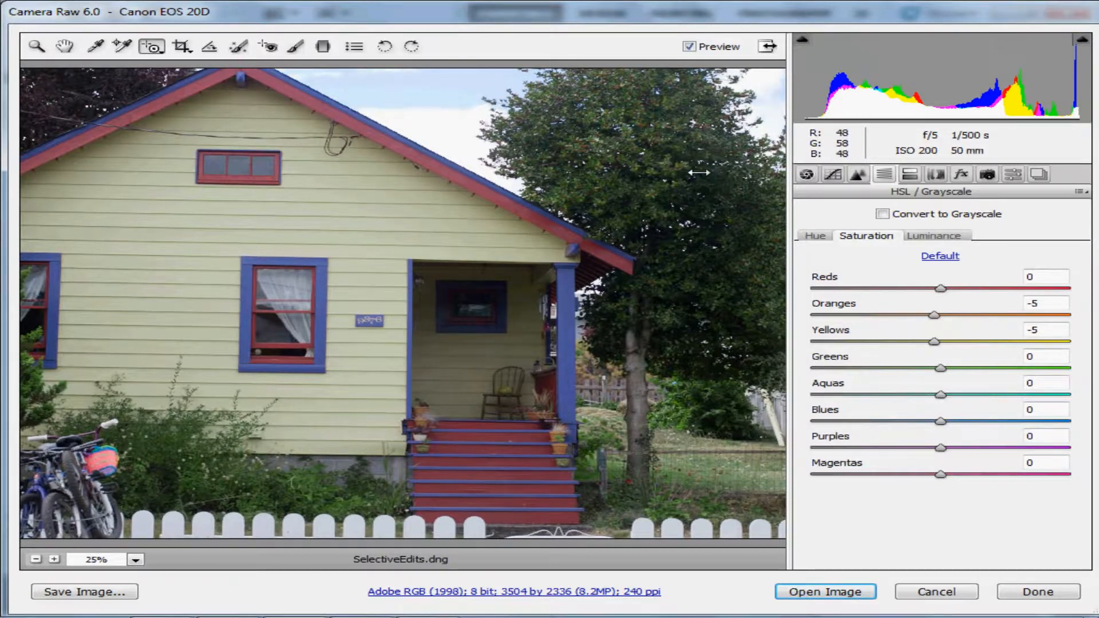
drag(699, 172, 630, 175)
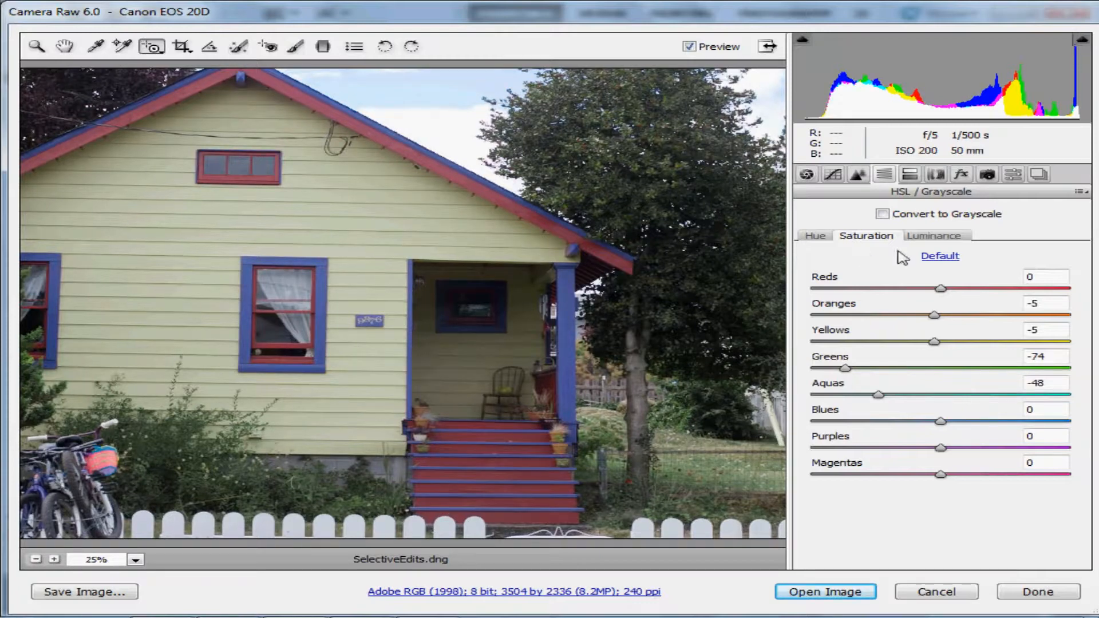
Step: Darken luminance by targeted adjustment to Greens -100, Aquas -32, Blues -39, Purples -18, Reds -13 and Magentas -20
click(937, 237)
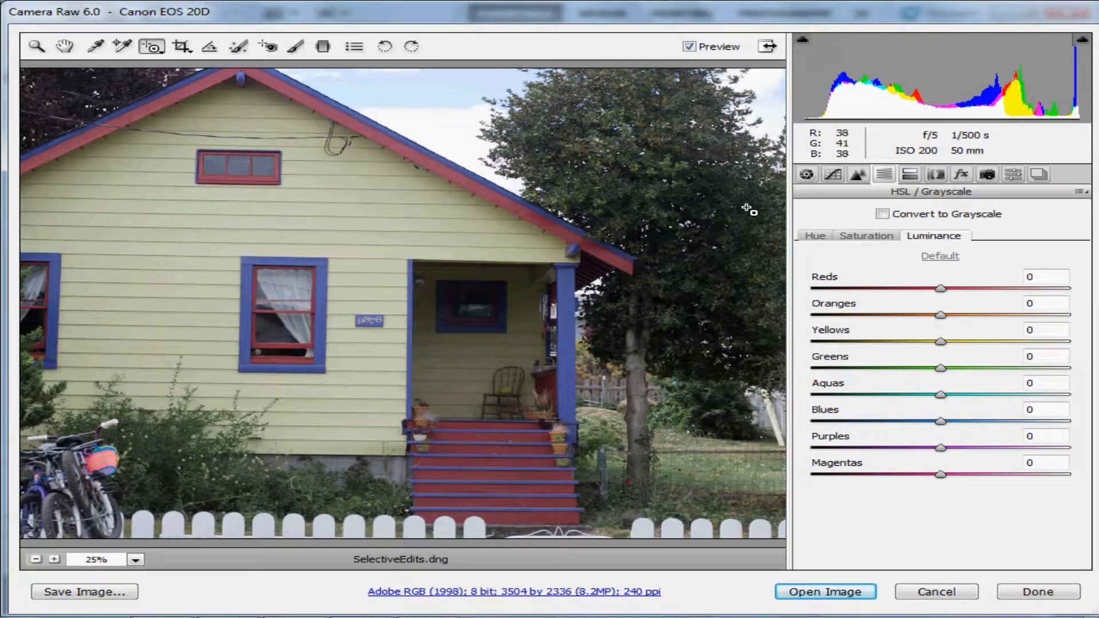
drag(749, 209, 596, 217)
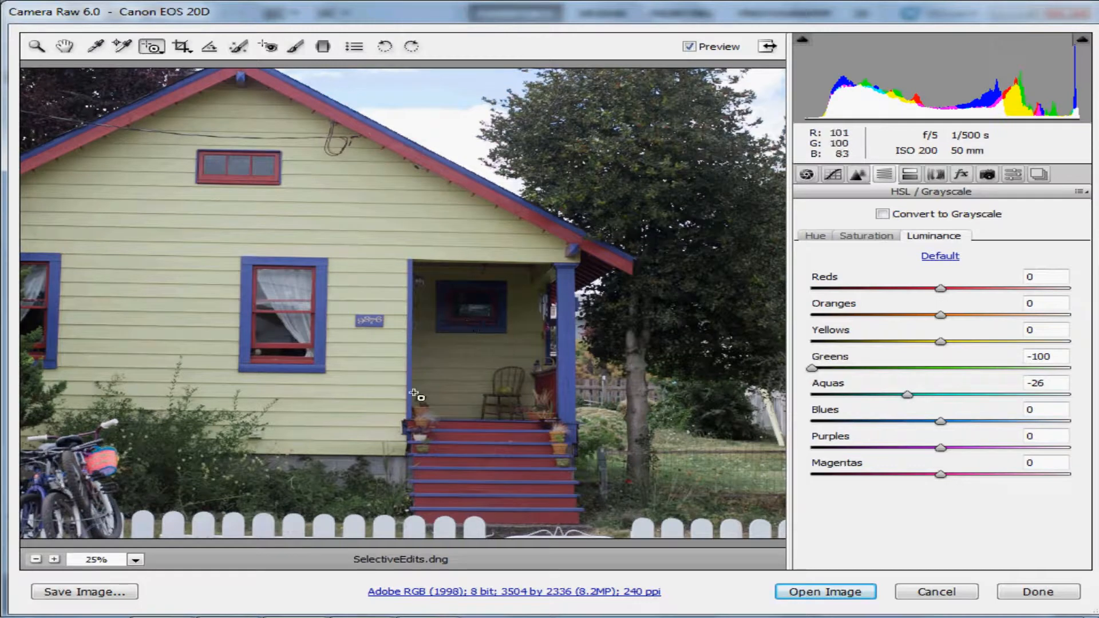
drag(311, 370, 272, 370)
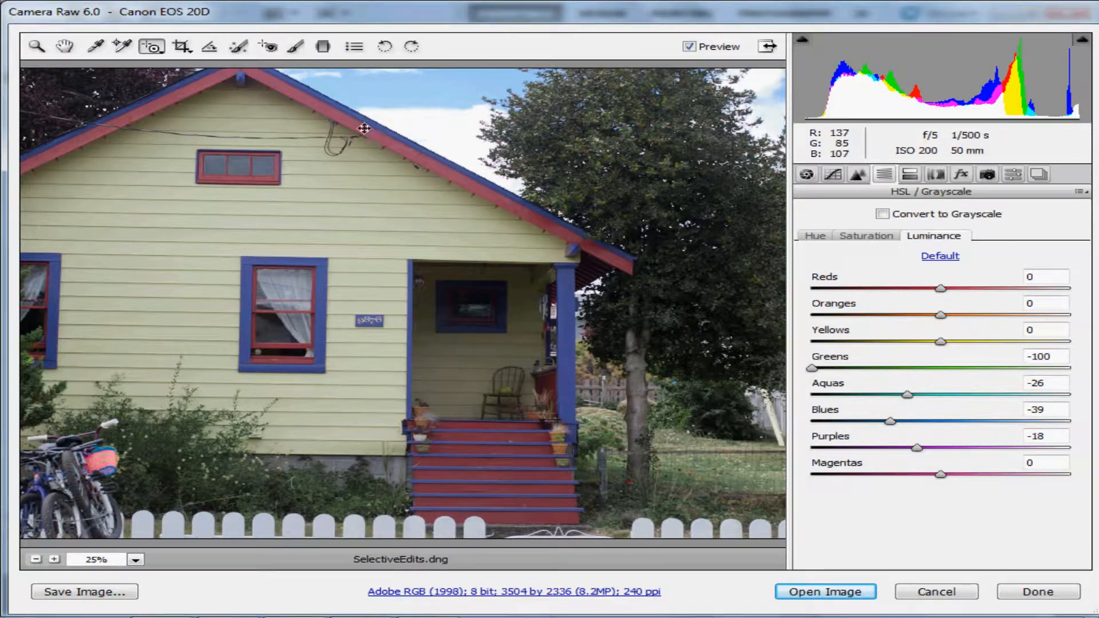
drag(365, 128, 347, 122)
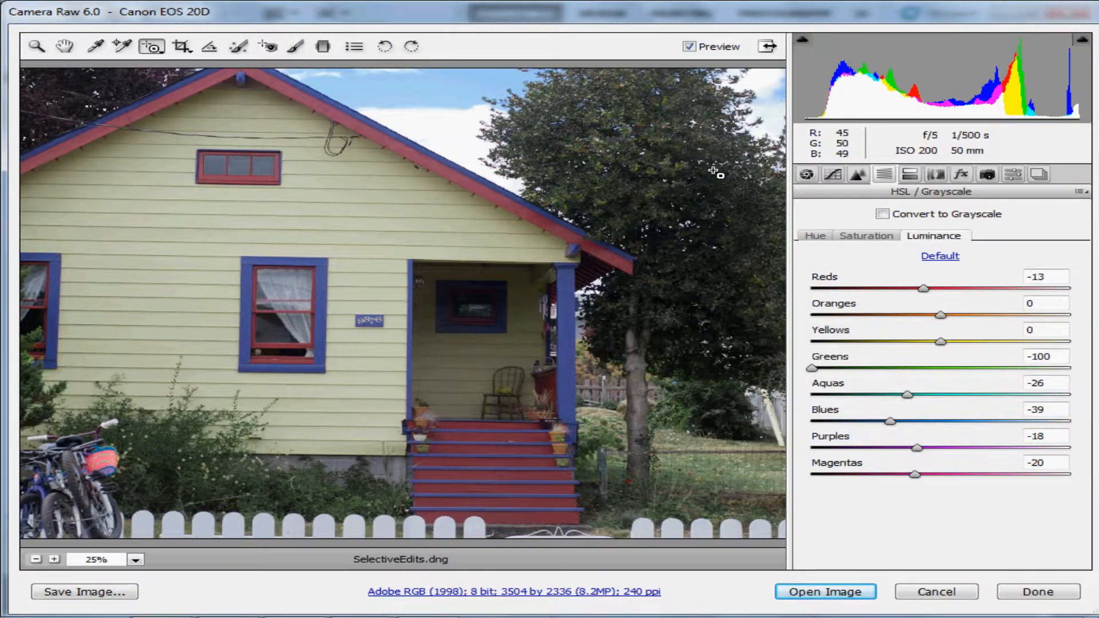
mouse_move(687, 167)
mouse_down()
mouse_move(567, 160)
mouse_move(692, 166)
mouse_up()
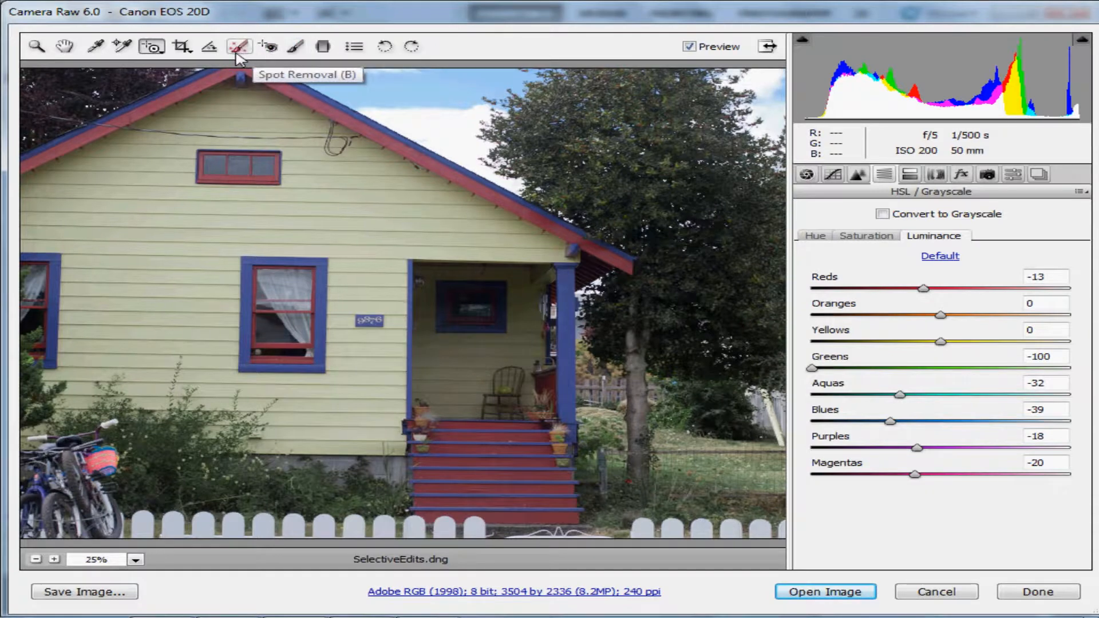
Step: Paint over the upper tree crown with the Adjustment Brush at size 10, Exposure +0.50 and Brightness +74
click(295, 47)
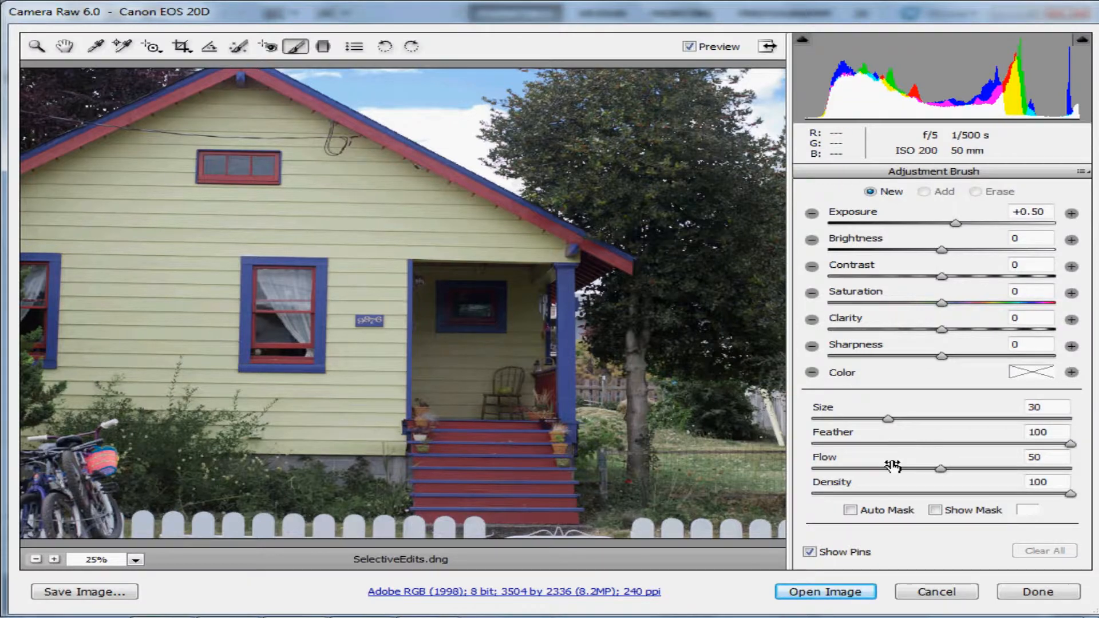
drag(888, 420, 838, 420)
drag(839, 424, 836, 424)
drag(944, 252, 986, 256)
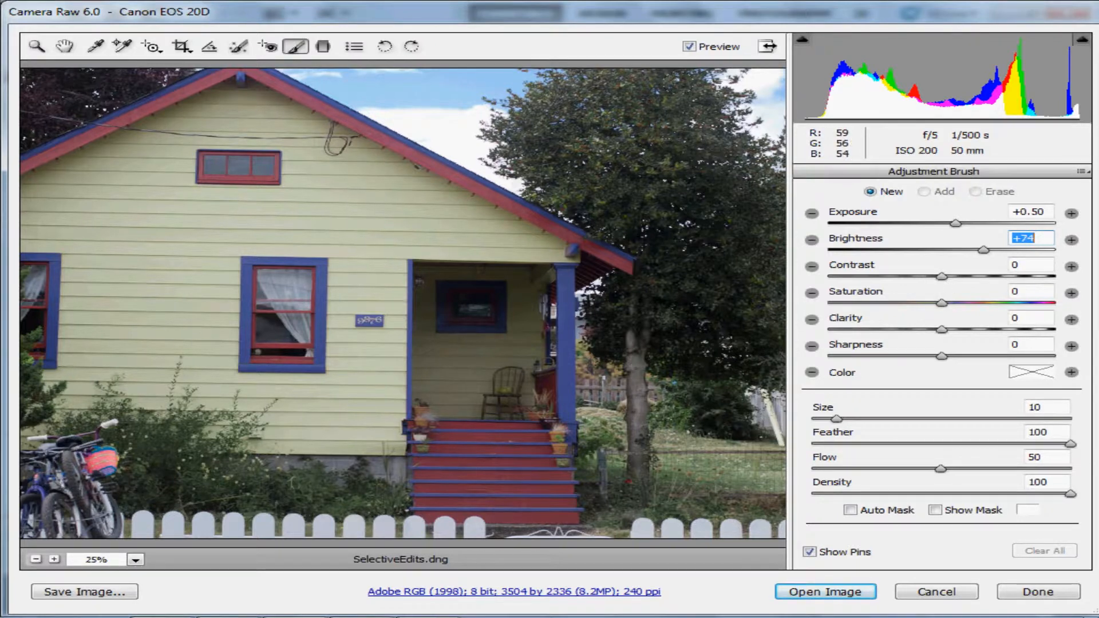
mouse_move(709, 103)
mouse_down()
mouse_move(566, 101)
mouse_move(541, 105)
mouse_move(522, 130)
mouse_move(636, 200)
mouse_move(670, 137)
mouse_move(739, 166)
mouse_move(698, 218)
mouse_up()
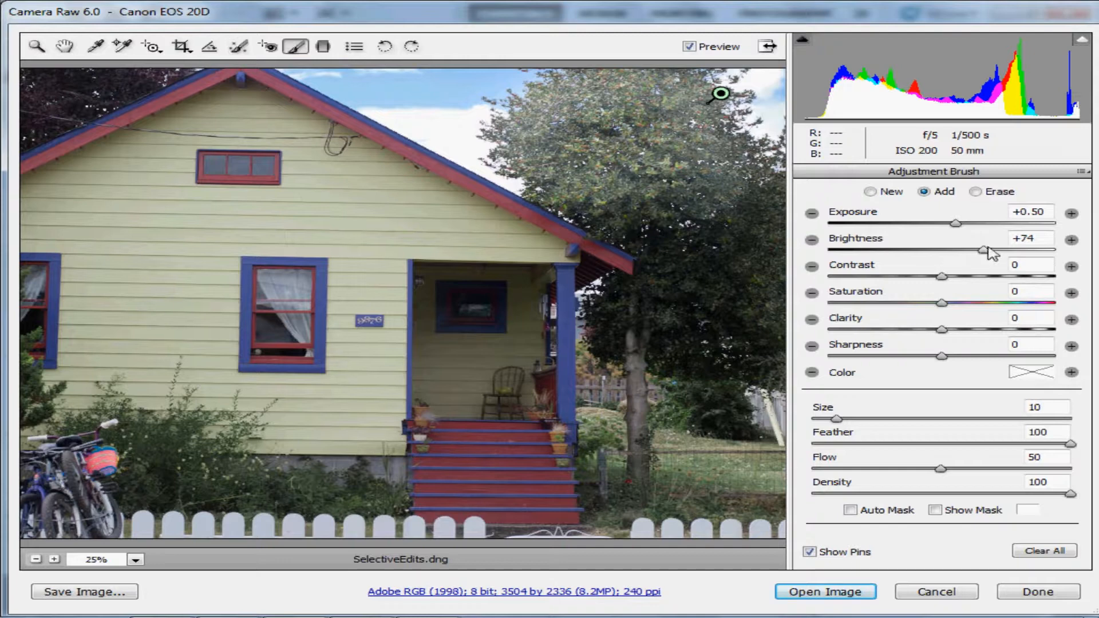
Step: Set the tree brush adjustment's Brightness to -114 and check its painted coverage with the mask overlay
drag(984, 252, 878, 254)
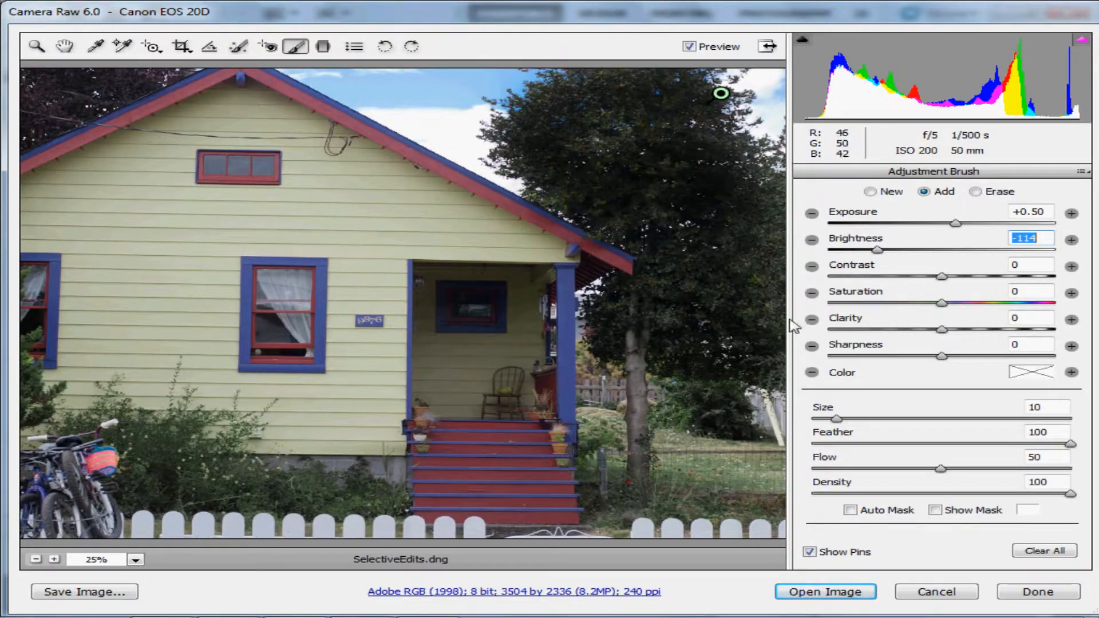
click(935, 510)
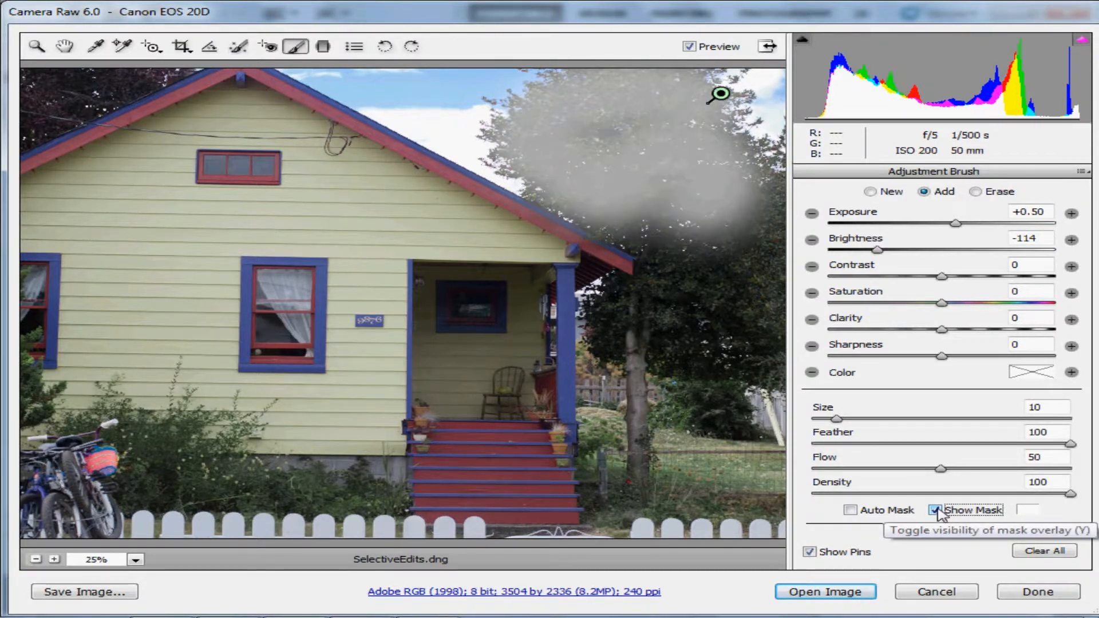
click(936, 510)
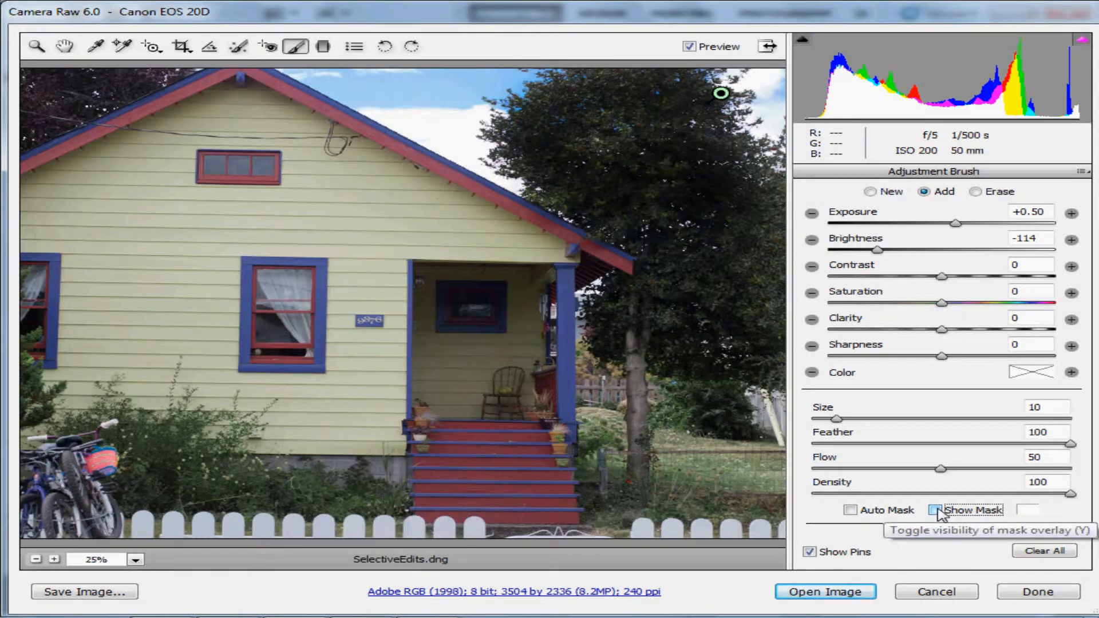
Step: Extend the brush adjustment along the tree's house-side foliage with Auto Mask on, and compare the image with and without it
click(852, 510)
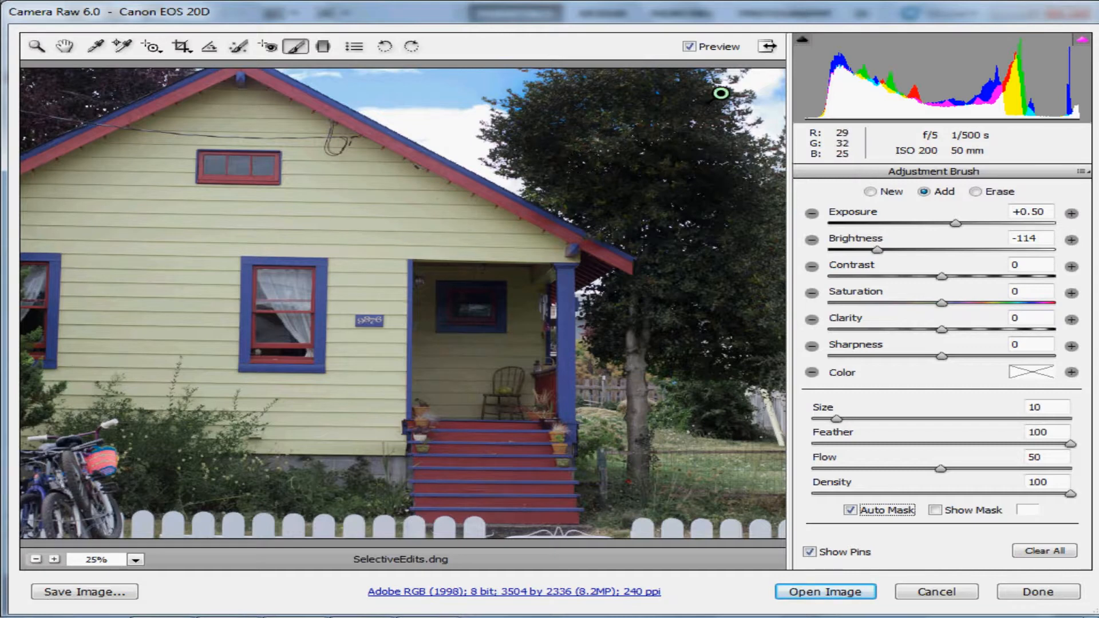
drag(612, 137, 616, 145)
drag(550, 203, 643, 257)
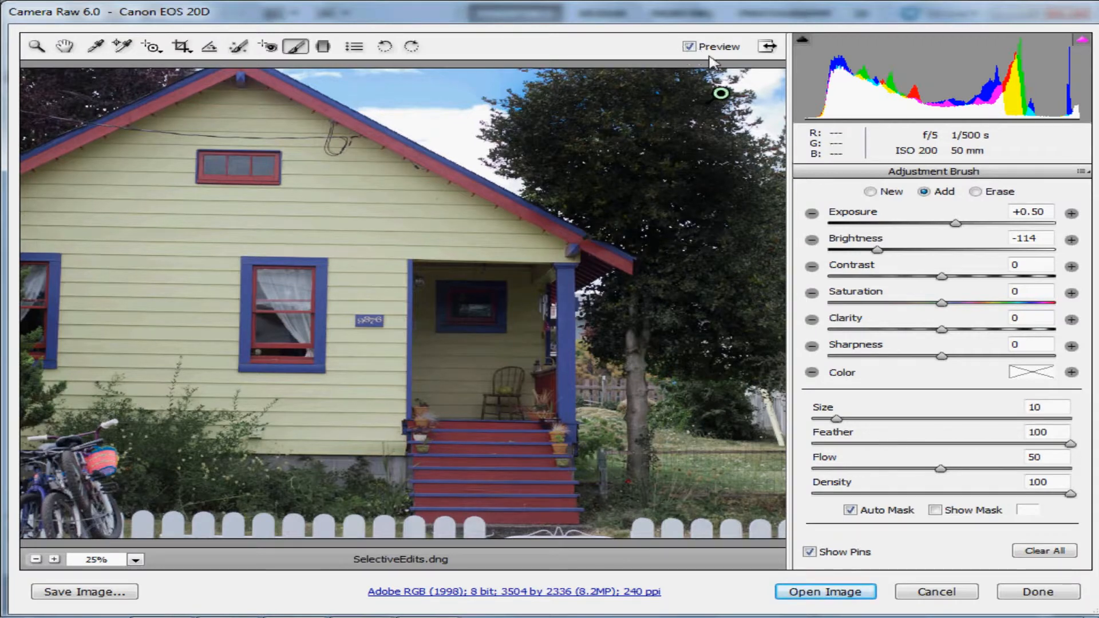
click(691, 47)
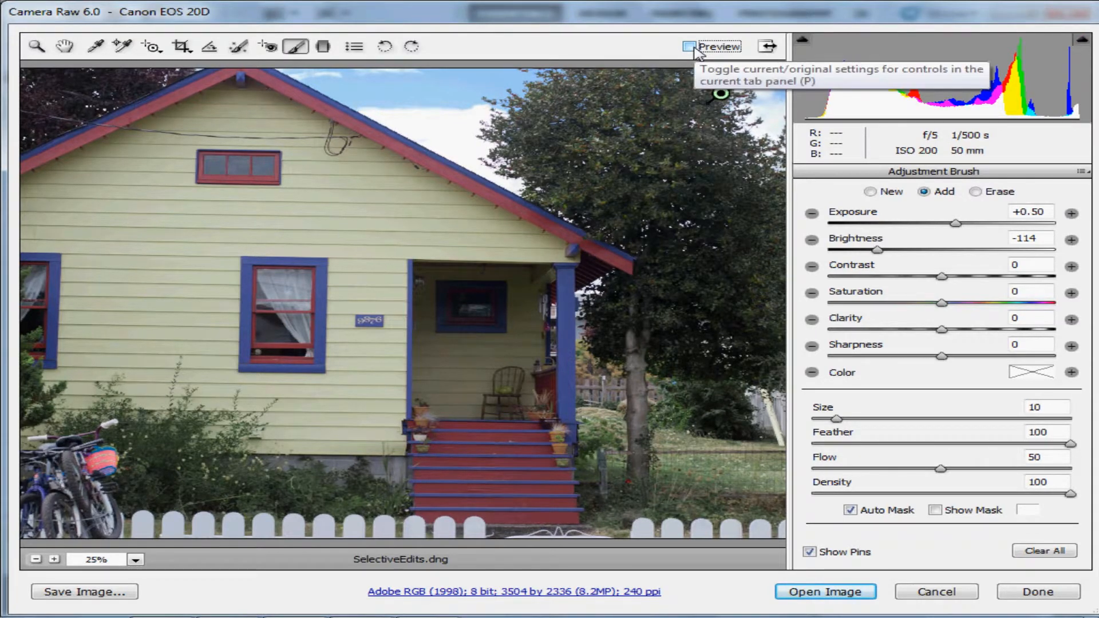
click(691, 47)
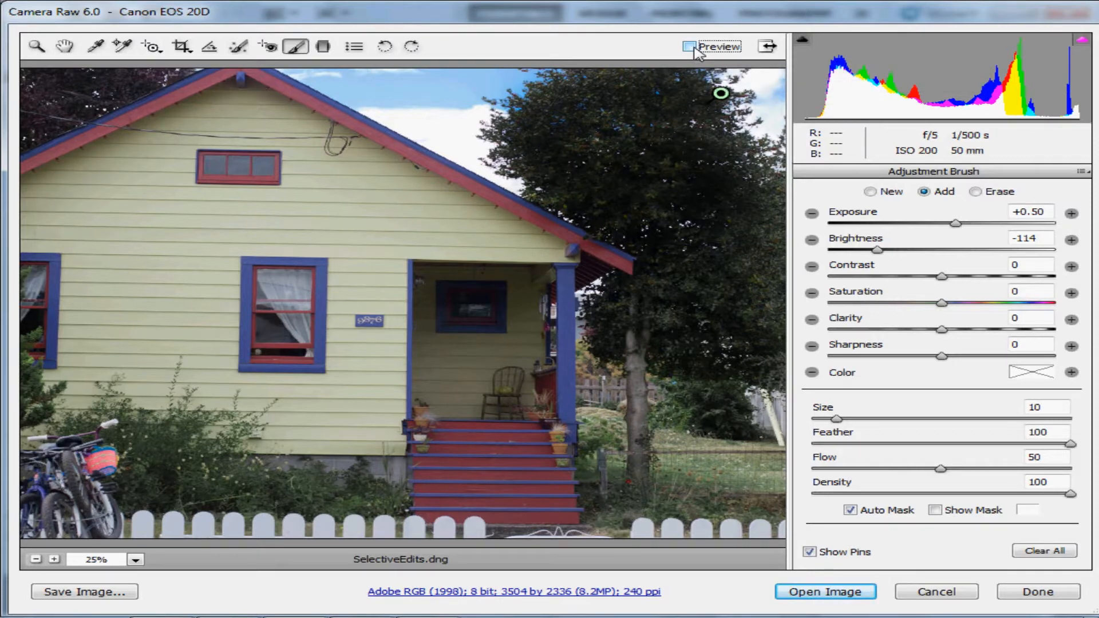
click(691, 47)
Step: Delete the tree's brush adjustment and undo the deletion
key(Delete)
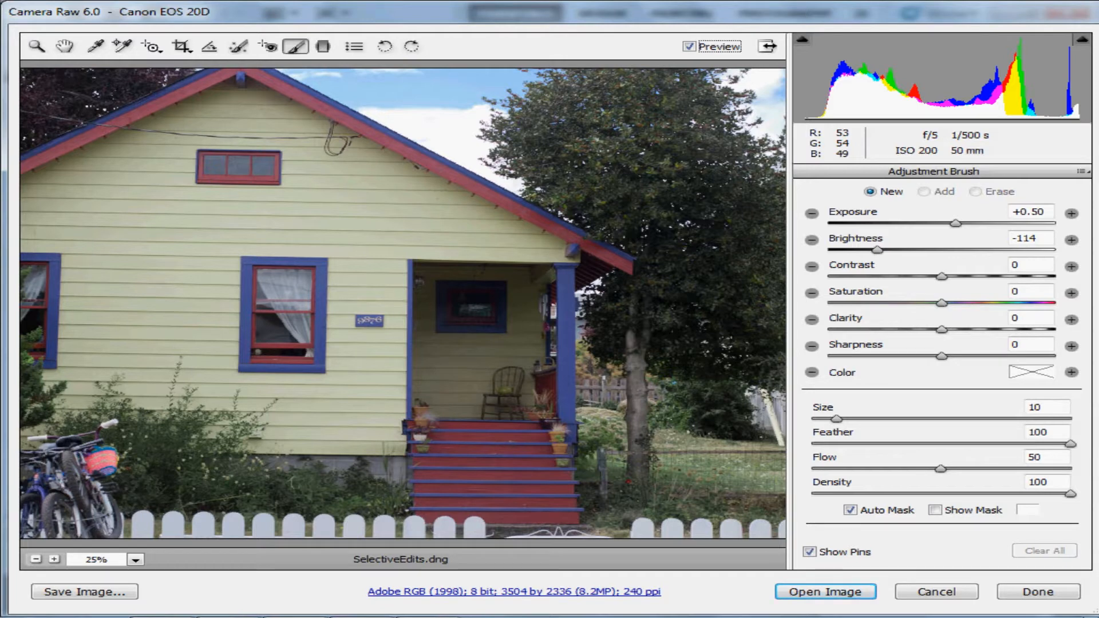
key(ctrl+z)
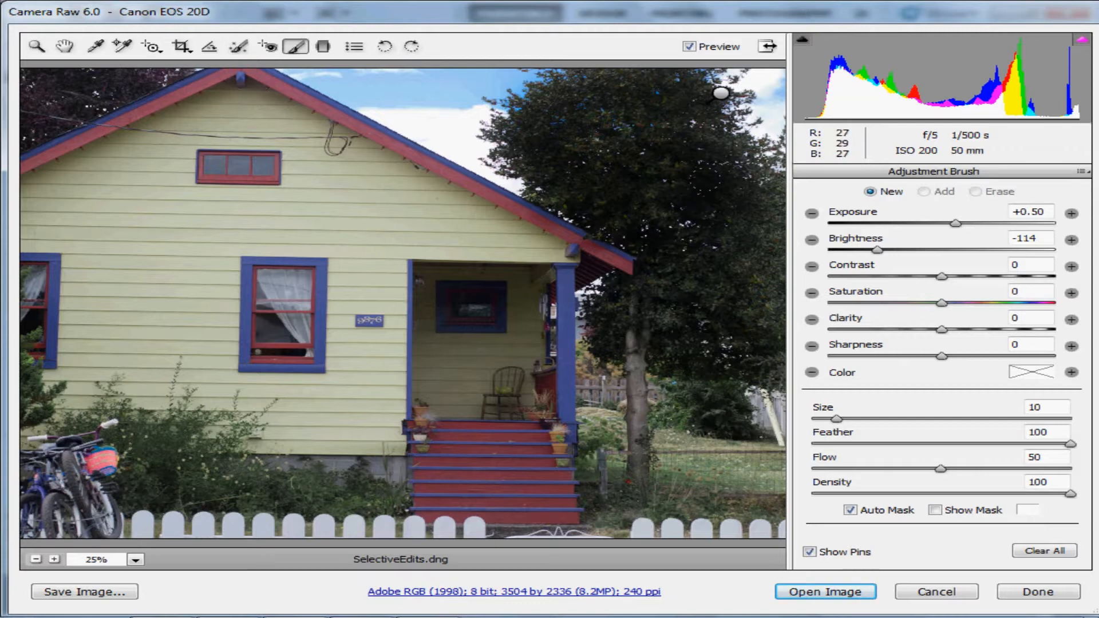
Step: Paint a second brush adjustment over the tree foliage with Brightness -114, and turn Auto Mask off
mouse_move(721, 199)
mouse_down()
mouse_move(751, 219)
mouse_move(724, 276)
mouse_move(668, 321)
mouse_move(746, 352)
mouse_move(773, 328)
mouse_move(778, 272)
mouse_move(761, 194)
mouse_move(618, 117)
mouse_move(555, 117)
mouse_move(598, 91)
mouse_up()
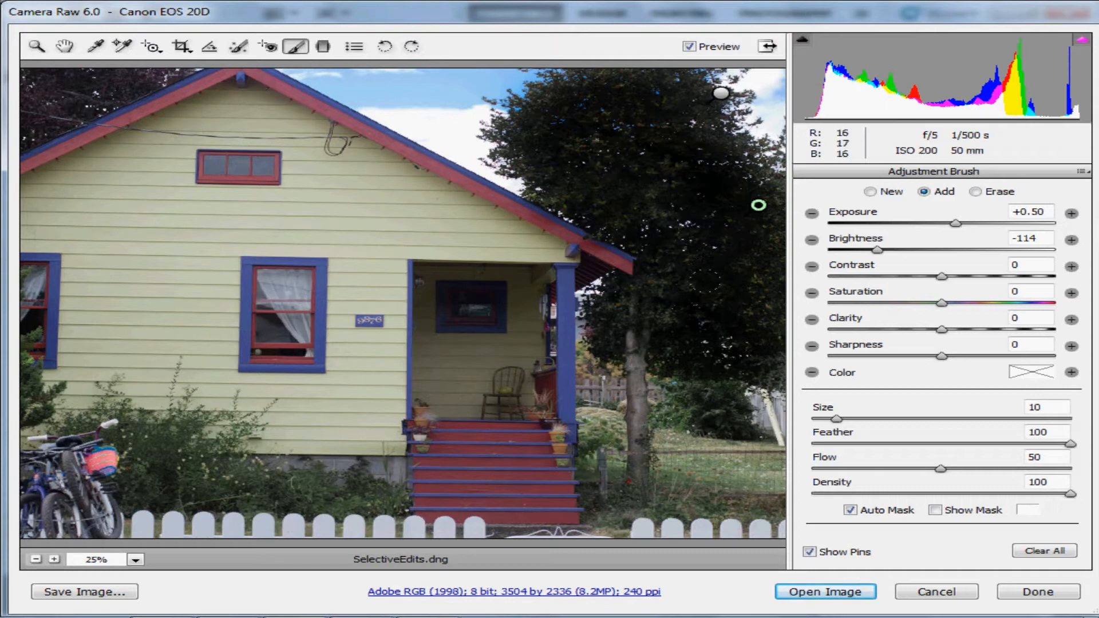
mouse_move(759, 204)
click(852, 510)
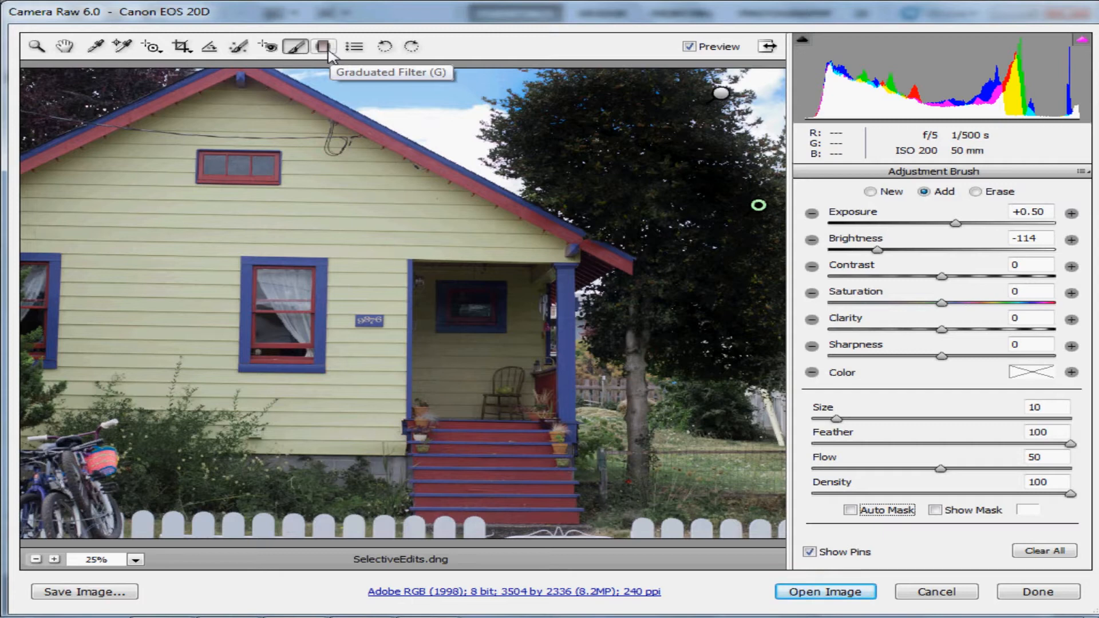
Step: Add a diagonal graduated filter with Exposure +0.50 and Brightness -114 from the tree crown down toward the roof eave, and fine-tune its end point
click(329, 53)
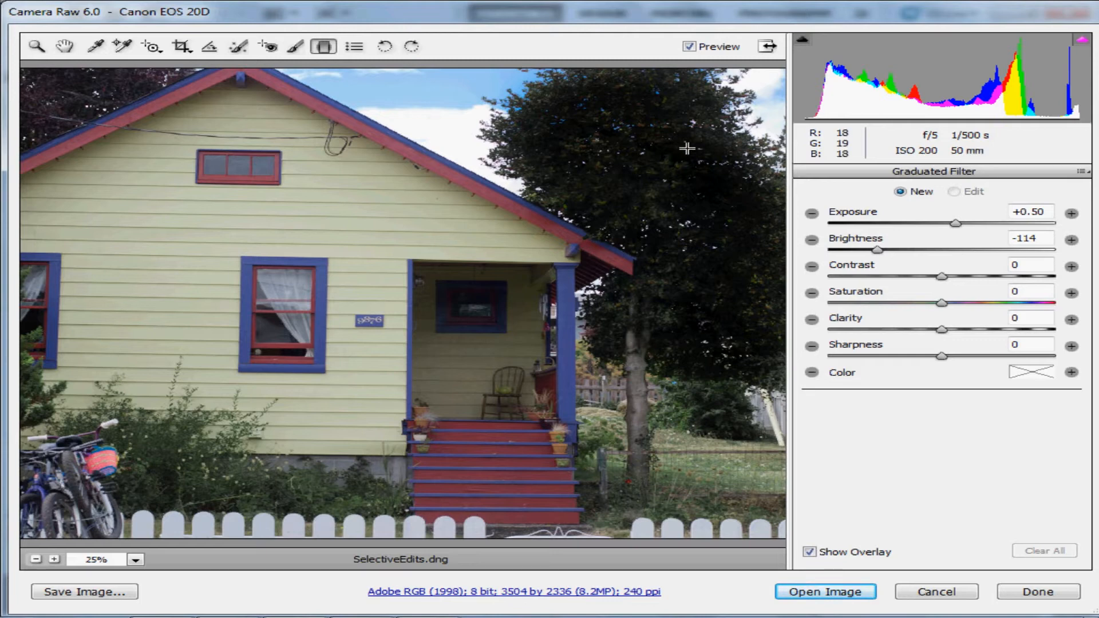
drag(687, 148, 612, 228)
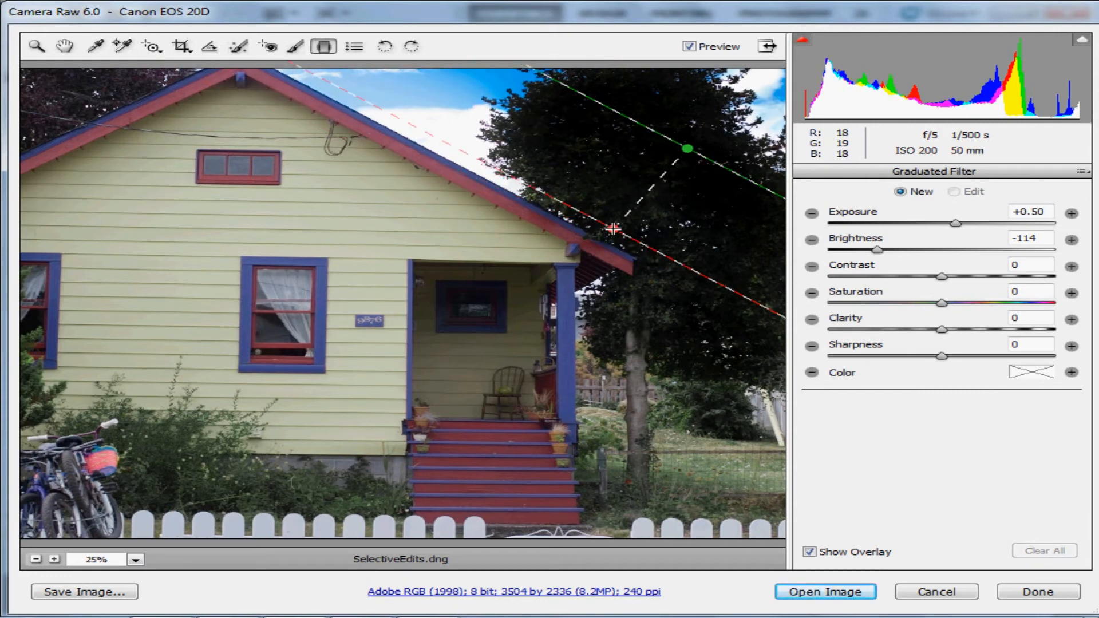
drag(614, 228, 612, 230)
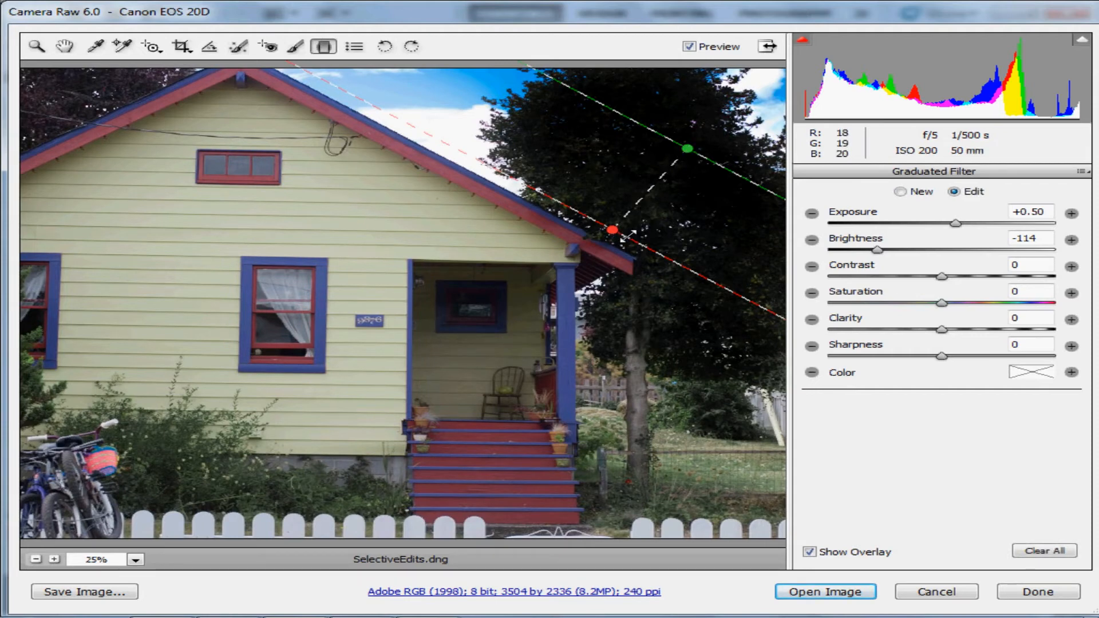
mouse_move(629, 235)
mouse_down()
mouse_move(677, 210)
mouse_move(644, 245)
mouse_up()
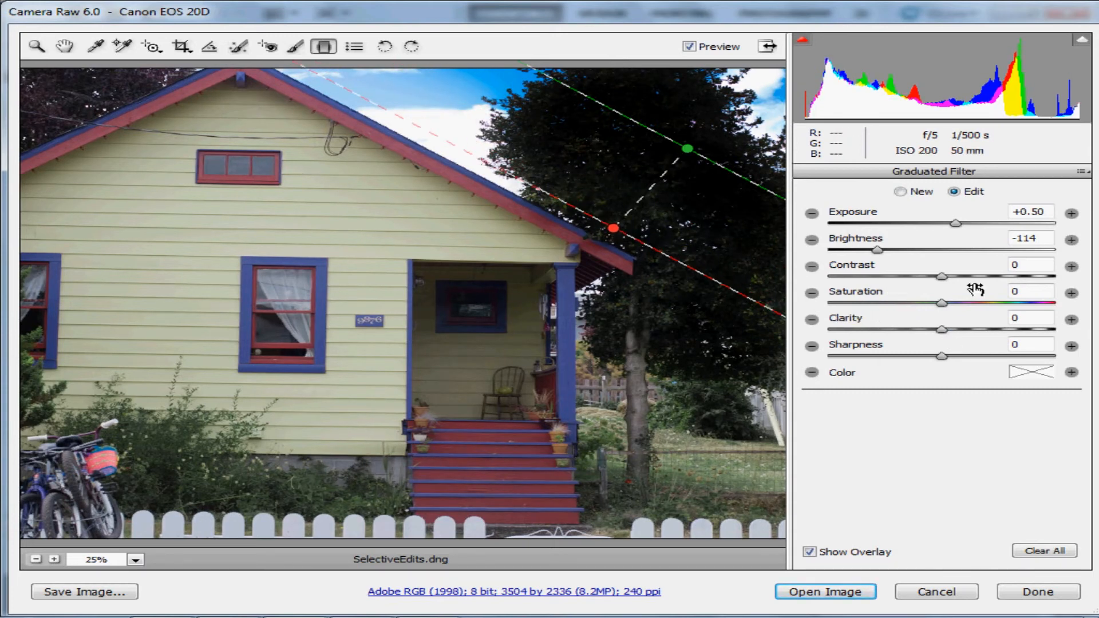